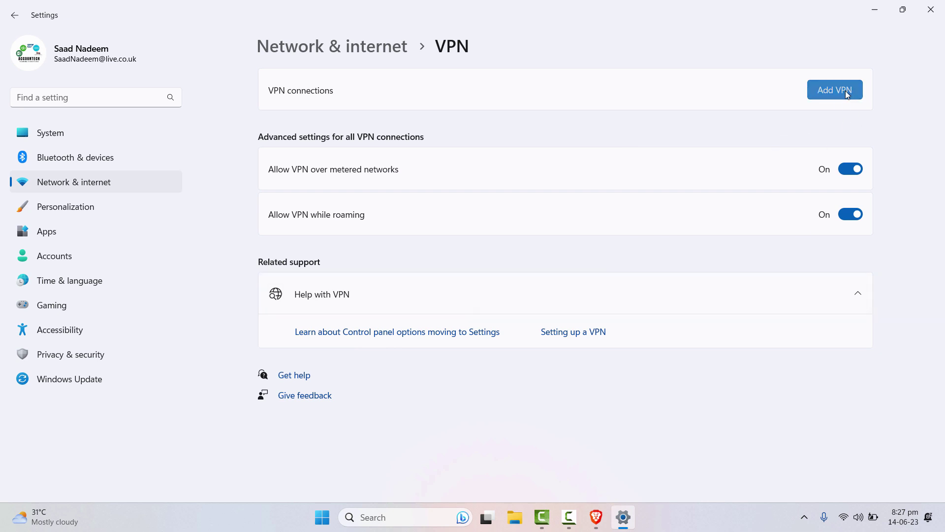
# - Begin adding a new VPN connection from the Settings VPN page
pyautogui.click(834, 90)
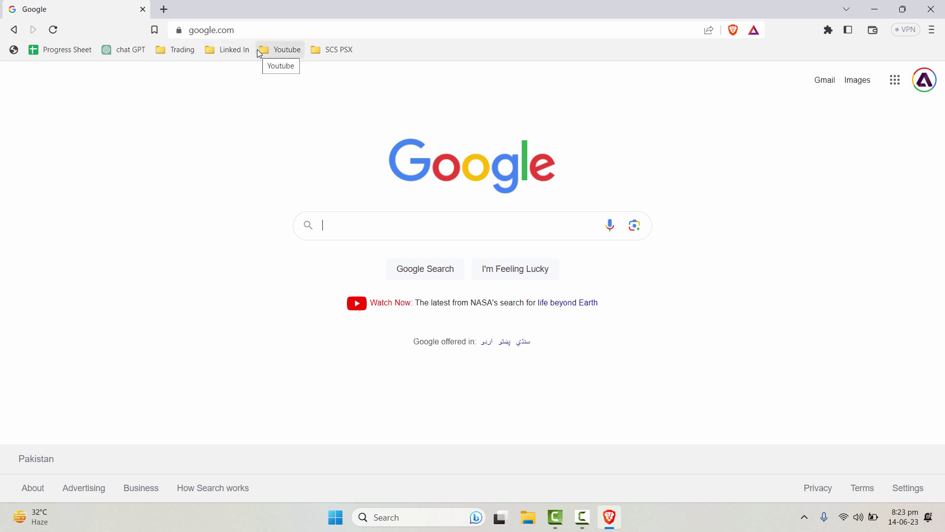
# - Search Google for vpngate and follow the result to the VPN Gate website
pyautogui.click(263, 33)
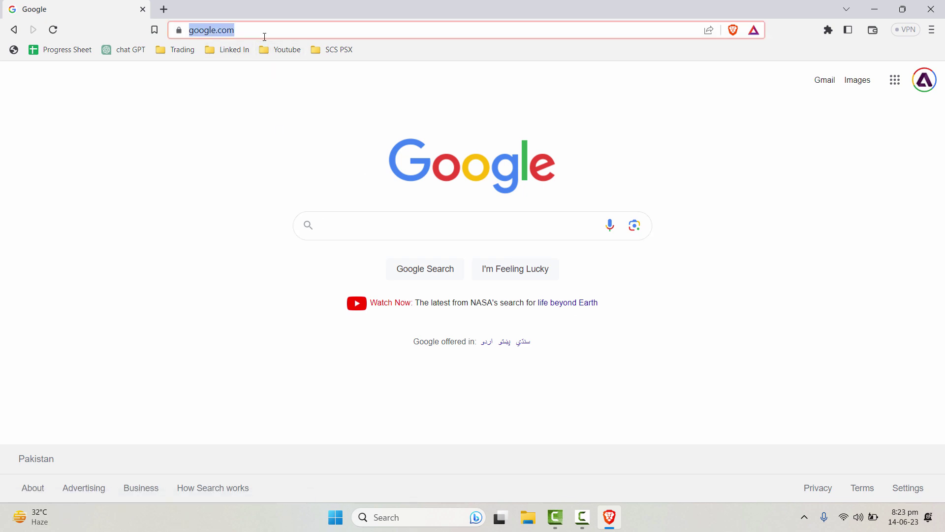
pyautogui.write('vpn')
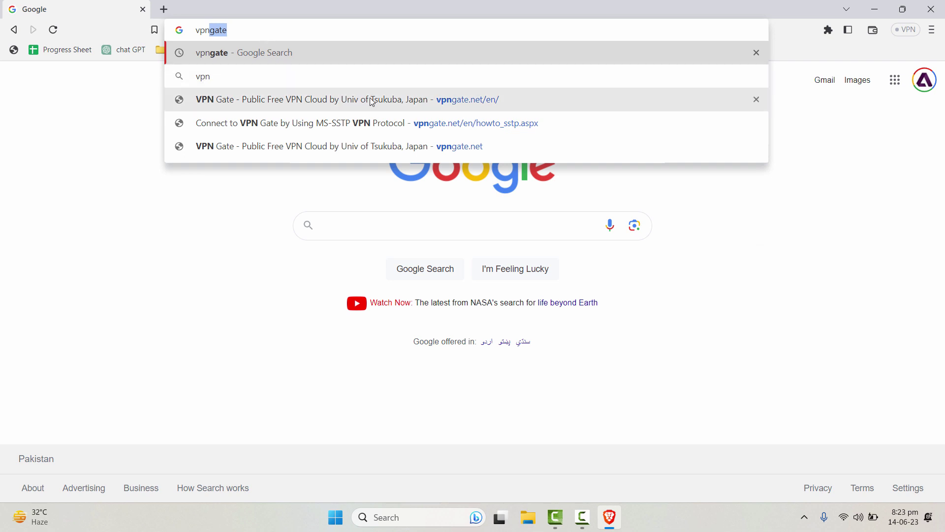
pyautogui.moveTo(473, 99)
pyautogui.click(247, 52)
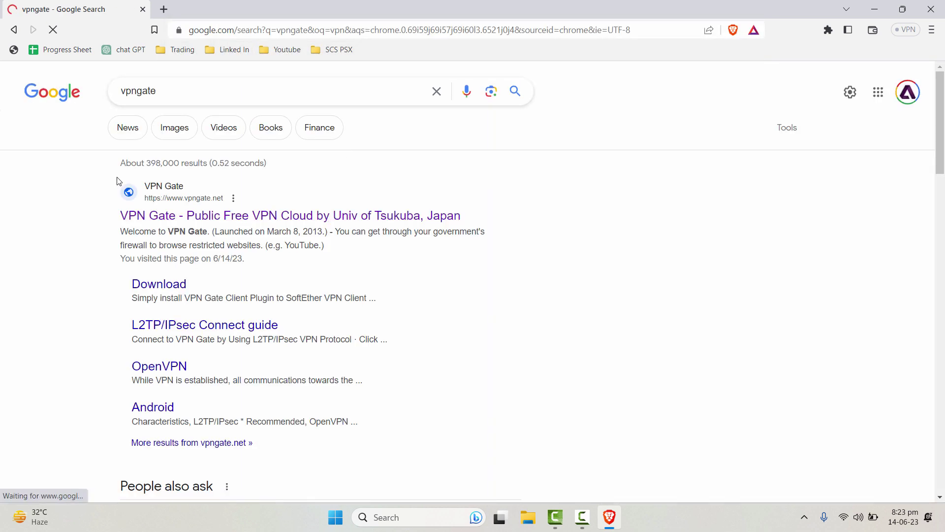
pyautogui.click(277, 219)
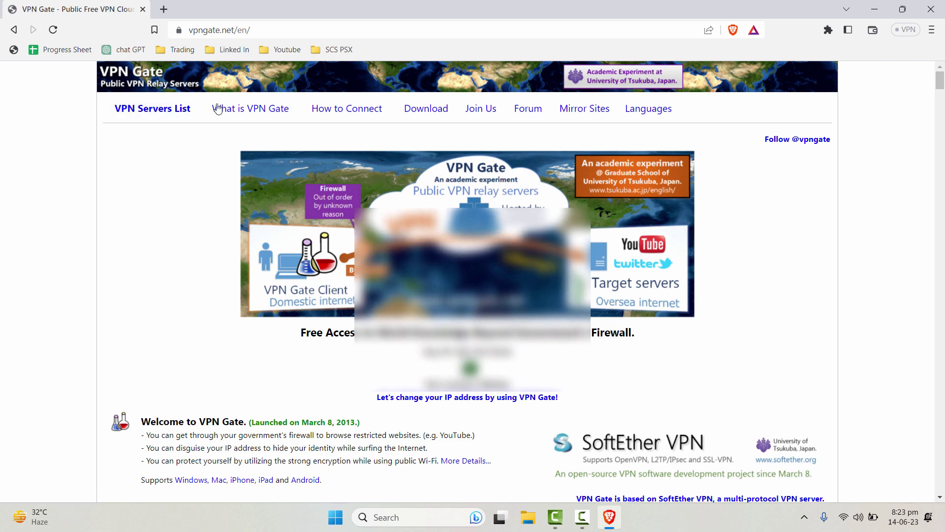
pyautogui.scroll(-1, 895, 218)
pyautogui.scroll(-2, 895, 217)
pyautogui.scroll(2, 896, 220)
pyautogui.scroll(-2, 897, 225)
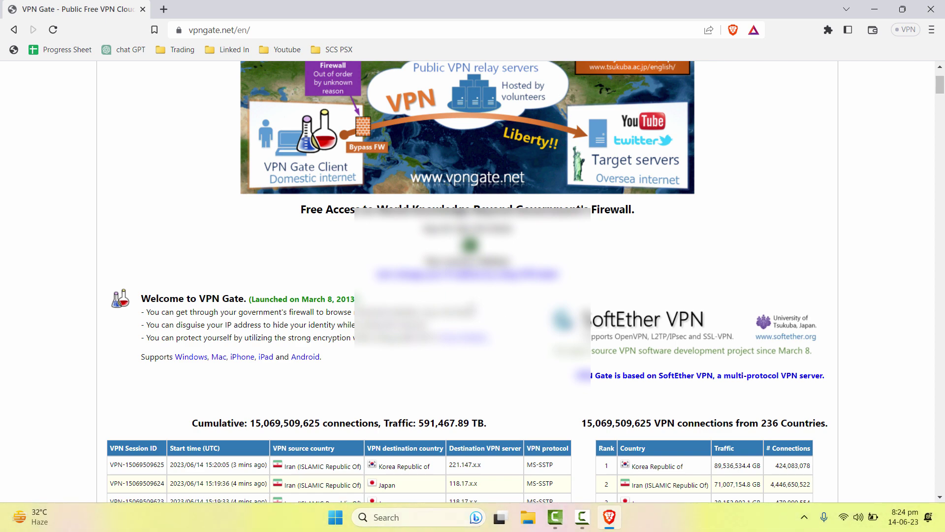
pyautogui.scroll(-2, 645, 244)
pyautogui.scroll(-2, 676, 225)
pyautogui.scroll(-2, 793, 225)
pyautogui.scroll(-2, 775, 247)
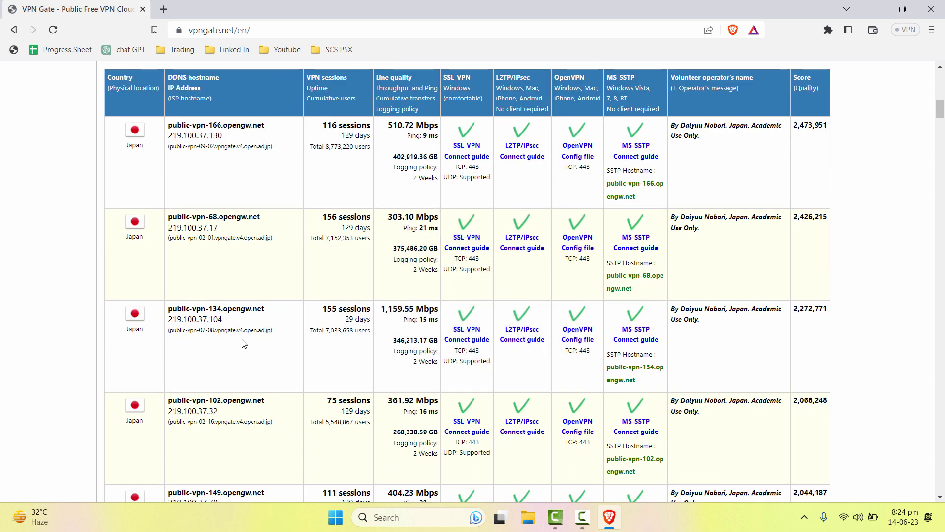
pyautogui.scroll(-2, 243, 344)
pyautogui.scroll(1, 243, 343)
pyautogui.scroll(2, 244, 339)
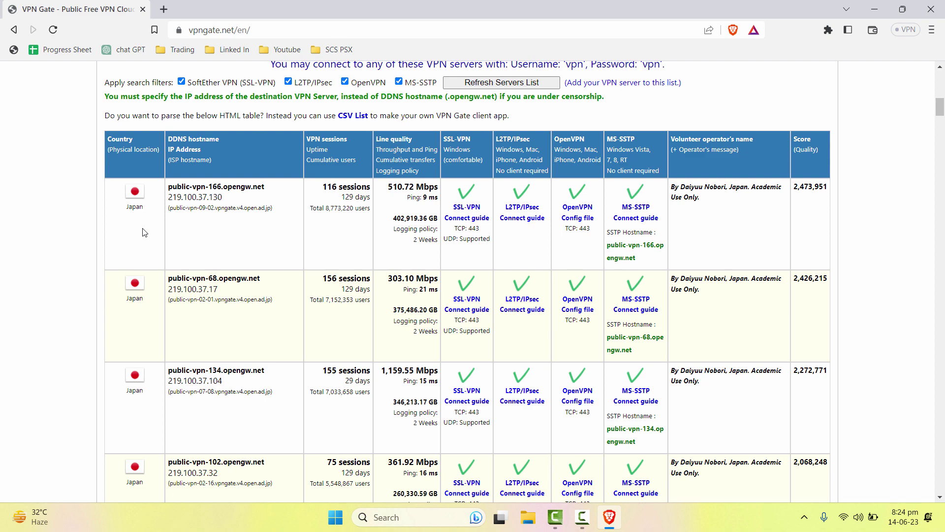
pyautogui.scroll(-2, 143, 232)
pyautogui.scroll(-3, 144, 231)
pyautogui.scroll(-3, 150, 266)
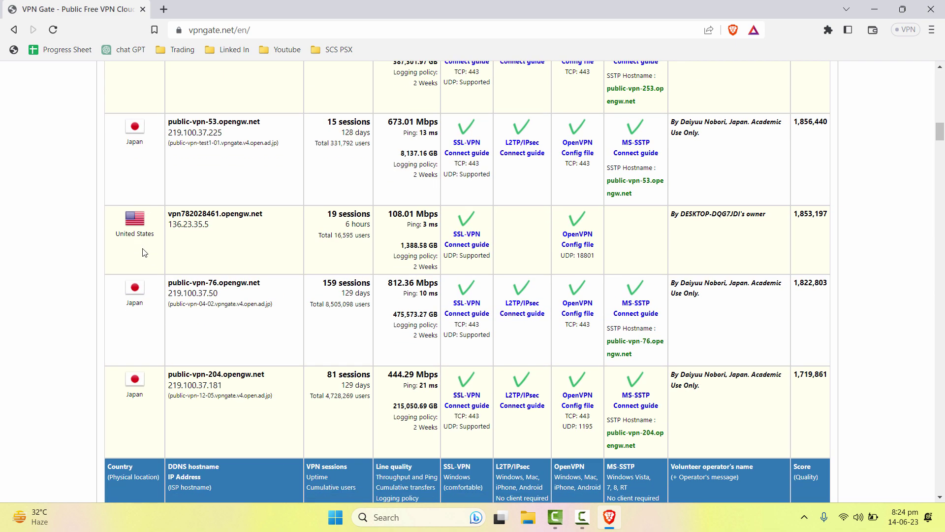
pyautogui.scroll(-5, 144, 252)
pyautogui.scroll(-3, 143, 253)
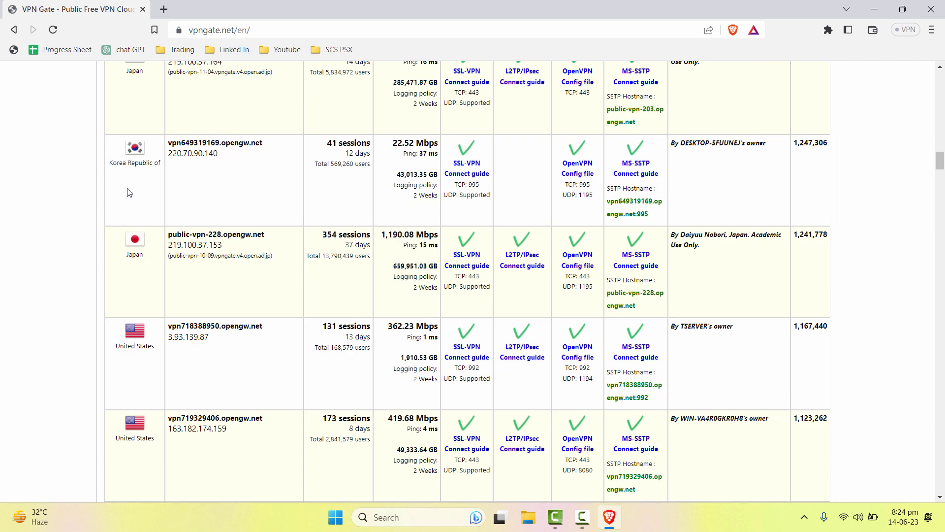
pyautogui.scroll(-1, 128, 191)
pyautogui.scroll(-2, 128, 236)
pyautogui.scroll(-4, 126, 285)
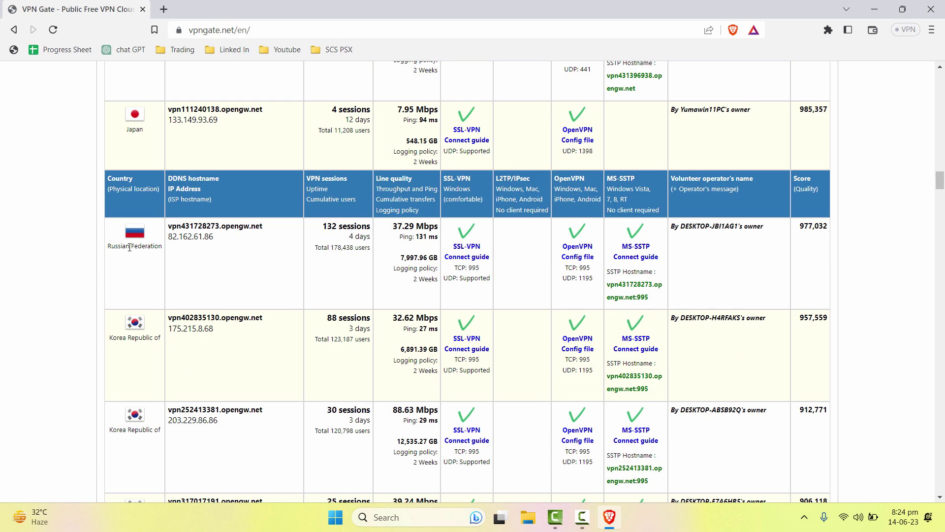
pyautogui.scroll(-3, 130, 246)
pyautogui.scroll(-5, 137, 255)
pyautogui.scroll(-5, 143, 262)
pyautogui.scroll(14, 164, 281)
pyautogui.scroll(4, 164, 280)
pyautogui.scroll(4, 170, 277)
pyautogui.scroll(4, 176, 275)
pyautogui.scroll(4, 182, 272)
pyautogui.scroll(5, 184, 270)
pyautogui.scroll(1, 188, 272)
pyautogui.scroll(-4, 281, 273)
pyautogui.scroll(1, 374, 278)
pyautogui.scroll(1, 373, 278)
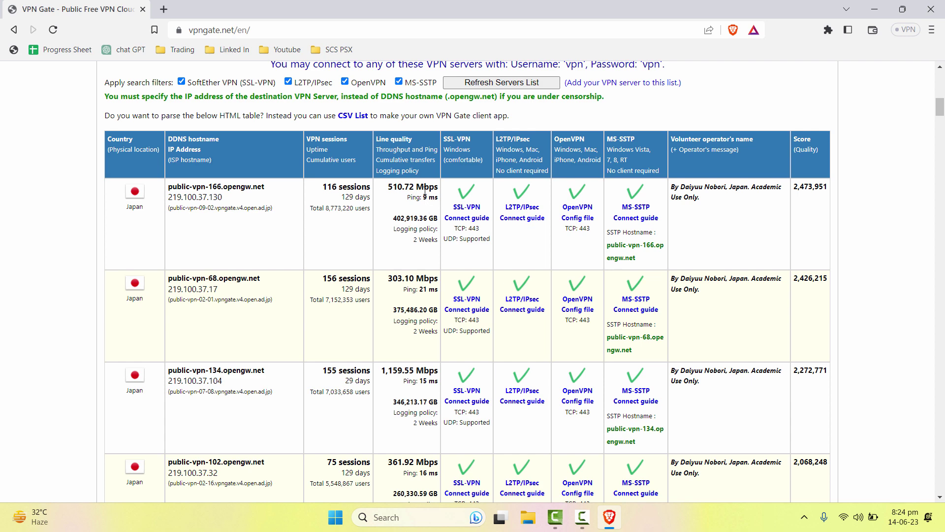
# - In a new tab, search Google for 'what is my ip' to note the public IP, then return to VPN Gate
pyautogui.click(163, 10)
pyautogui.write('goo')
pyautogui.press('Return')
pyautogui.write('what i')
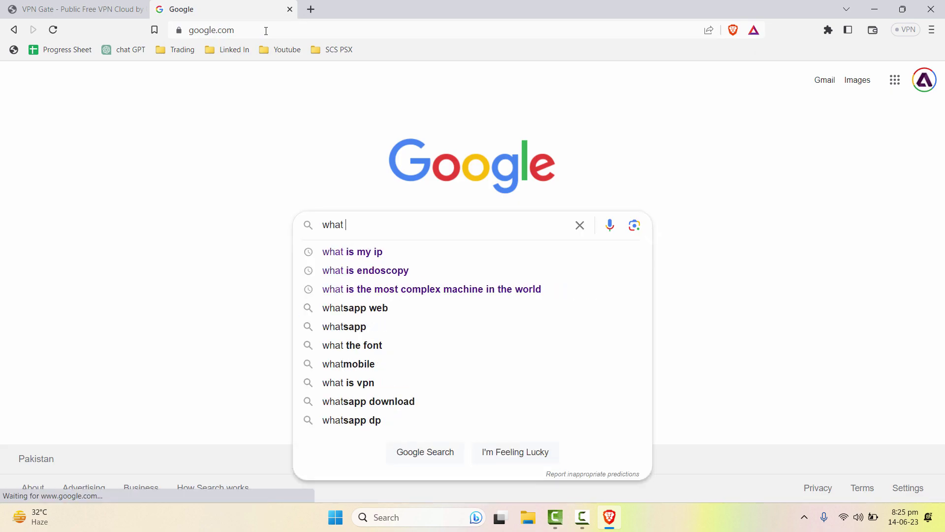
pyautogui.write('s')
pyautogui.press('Down')
pyautogui.press('Return')
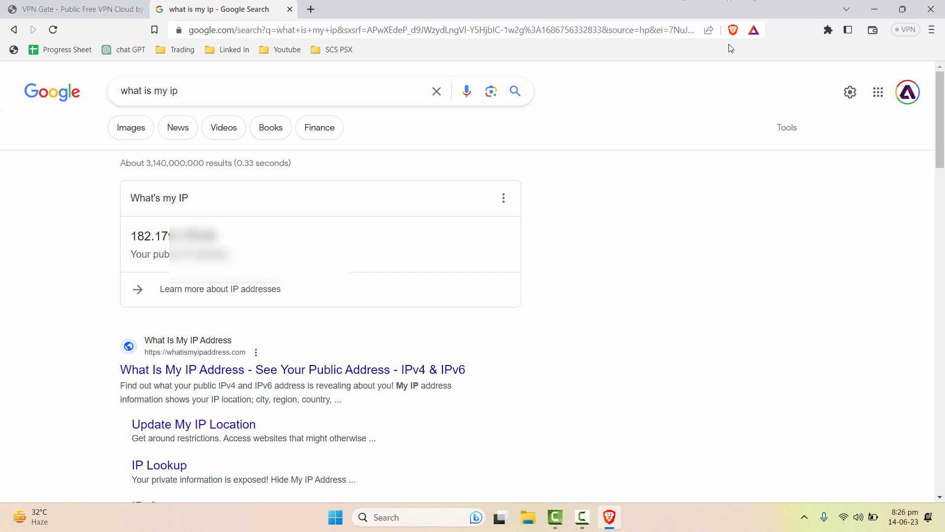
pyautogui.click(108, 9)
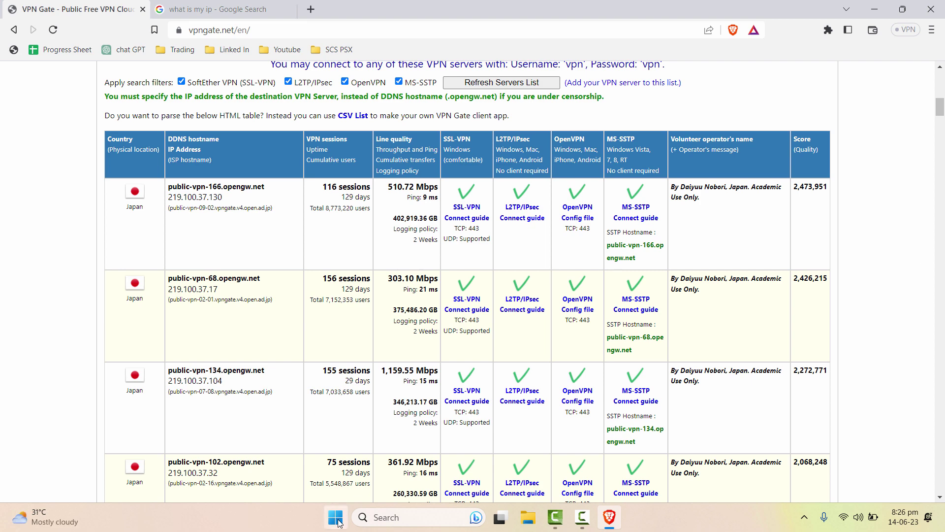
# - Launch Windows Settings and navigate to Network & internet > VPN
pyautogui.click(337, 518)
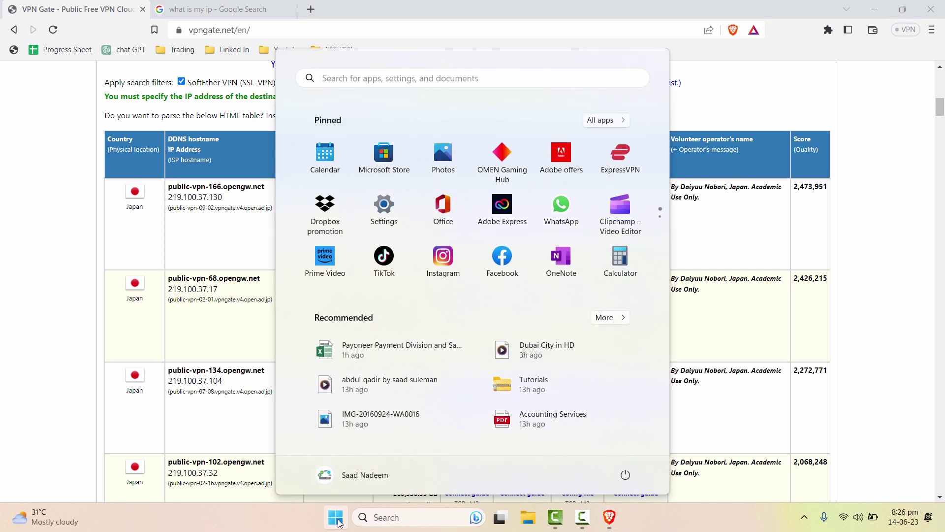
pyautogui.click(383, 207)
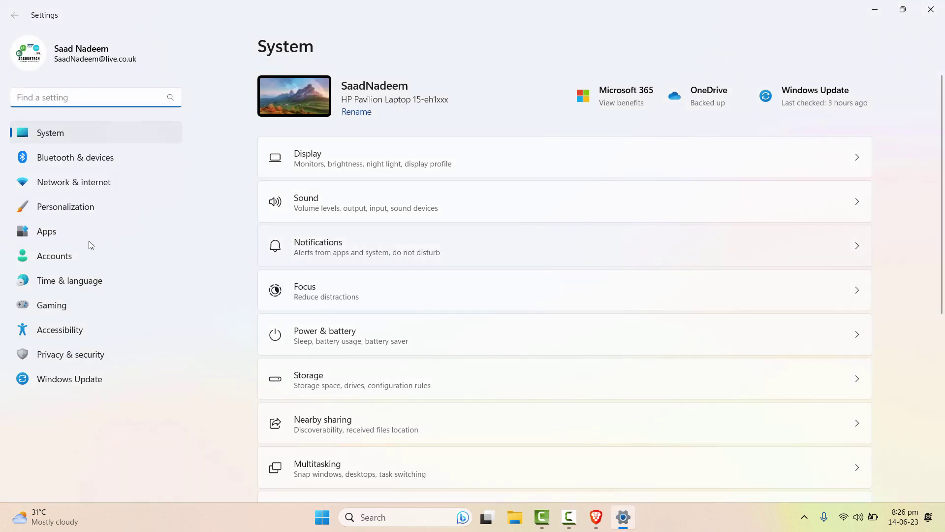
pyautogui.click(50, 188)
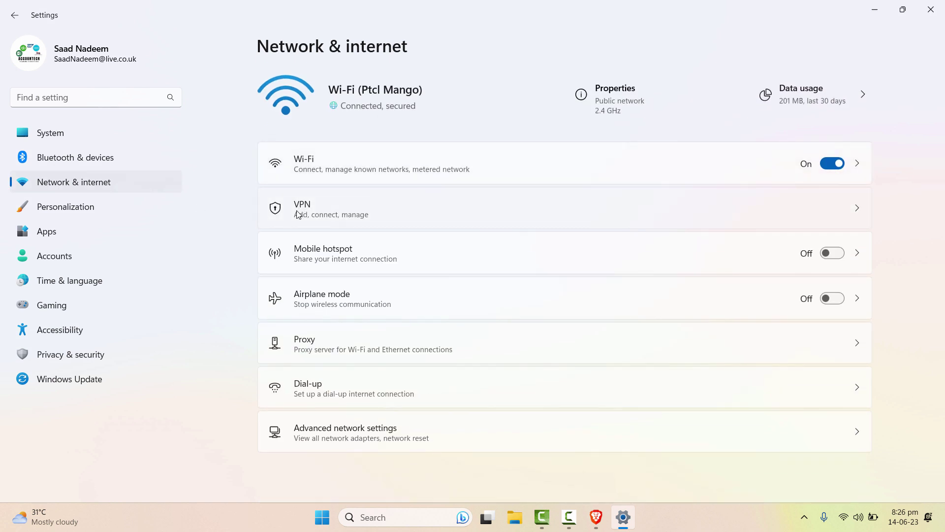
pyautogui.click(394, 214)
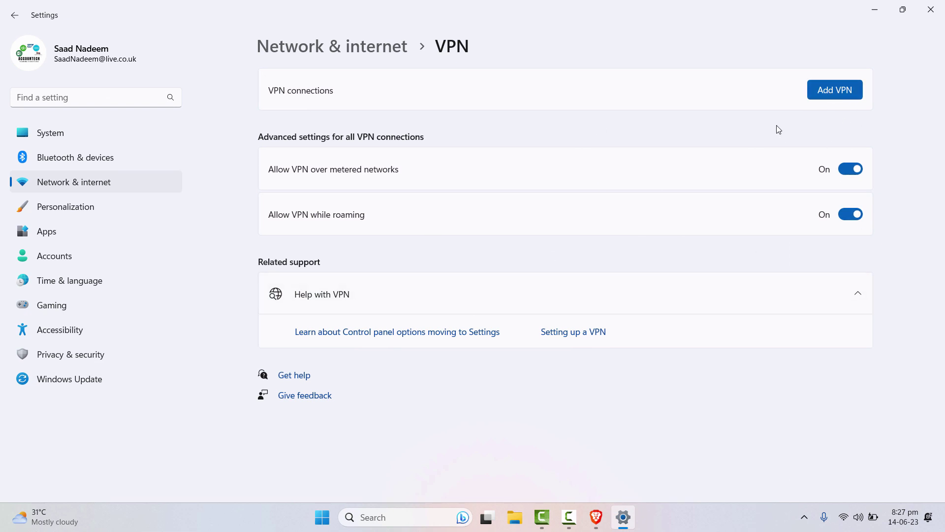
# - Start a new VPN connection keeping Windows (built-in) as the provider
pyautogui.click(846, 91)
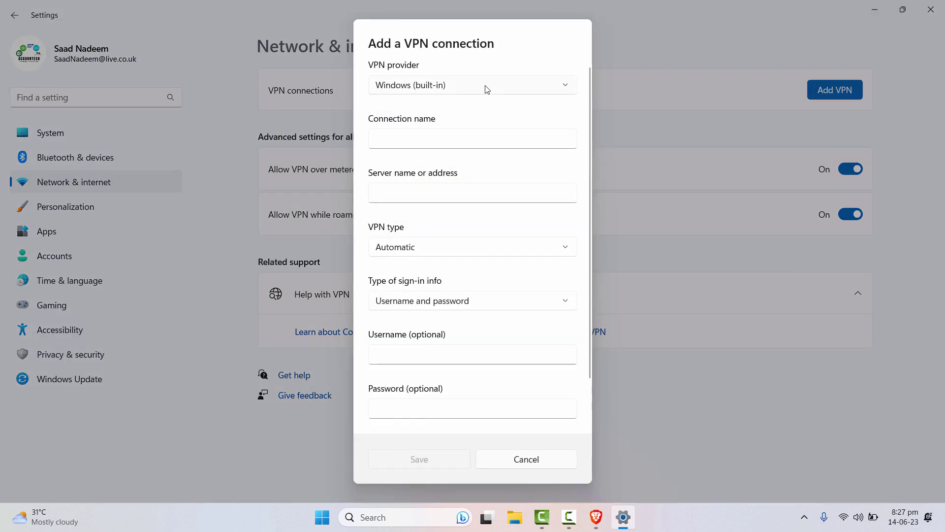
pyautogui.click(486, 88)
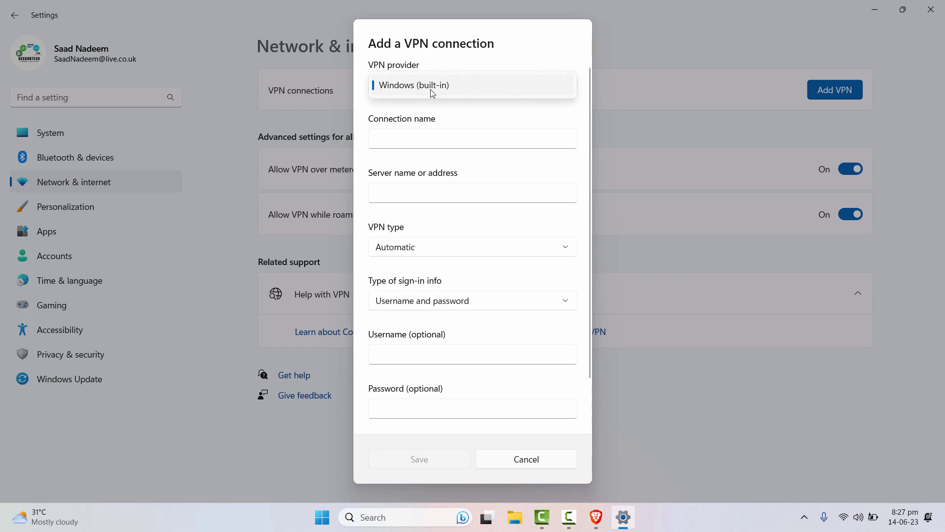
pyautogui.click(458, 88)
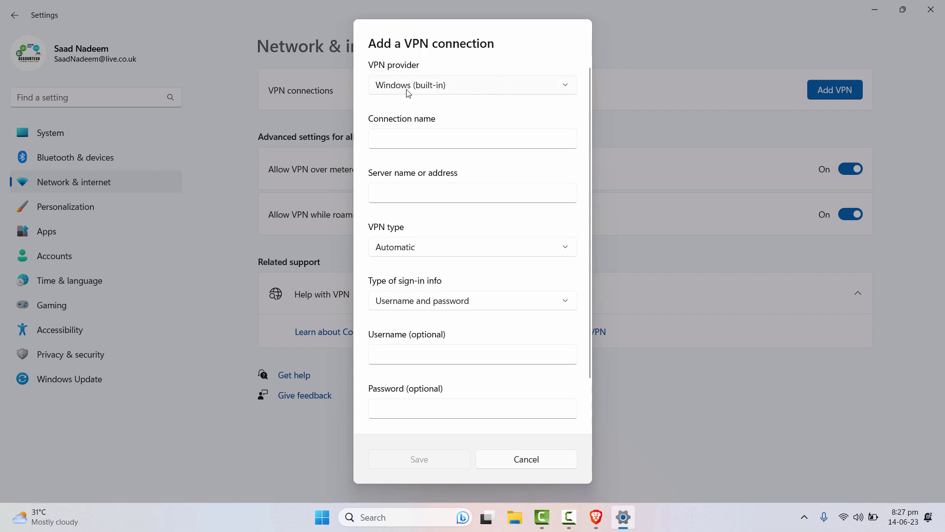
pyautogui.click(569, 91)
pyautogui.click(438, 101)
# - Name the connection 'Free VPN', leaving server and username to fill next
pyautogui.click(531, 136)
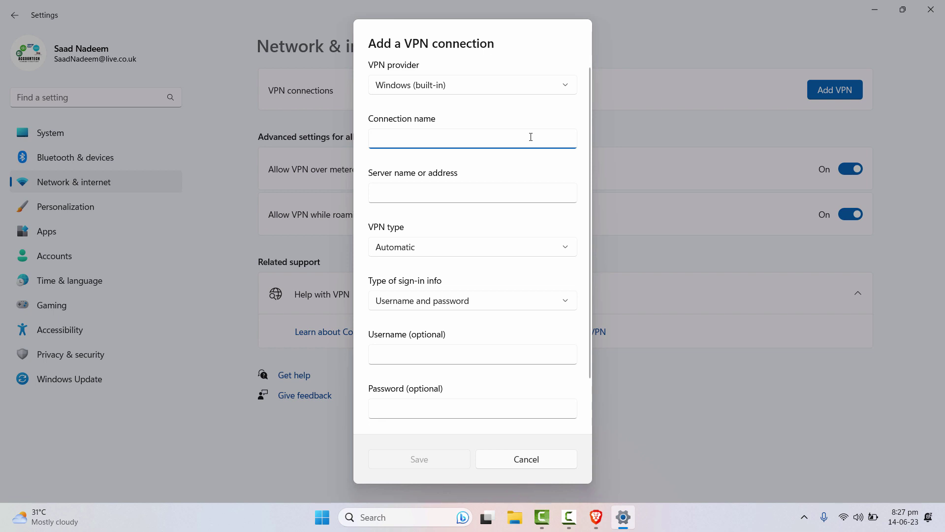
pyautogui.write('Free VPN')
pyautogui.click(473, 195)
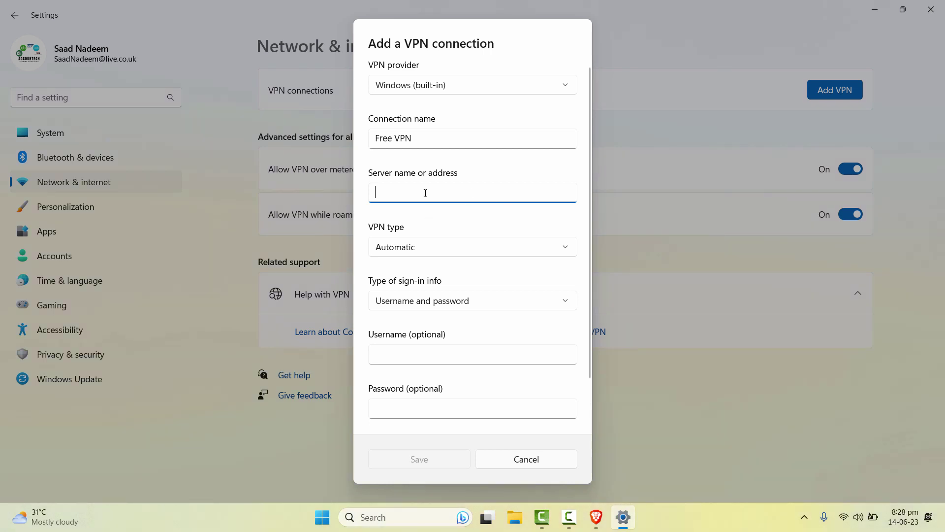
pyautogui.click(408, 352)
# - Copy the top server's SSTP hostname public-vpn-166.opengw.net from the VPN Gate list
pyautogui.hotkey('alt', 'Tab')
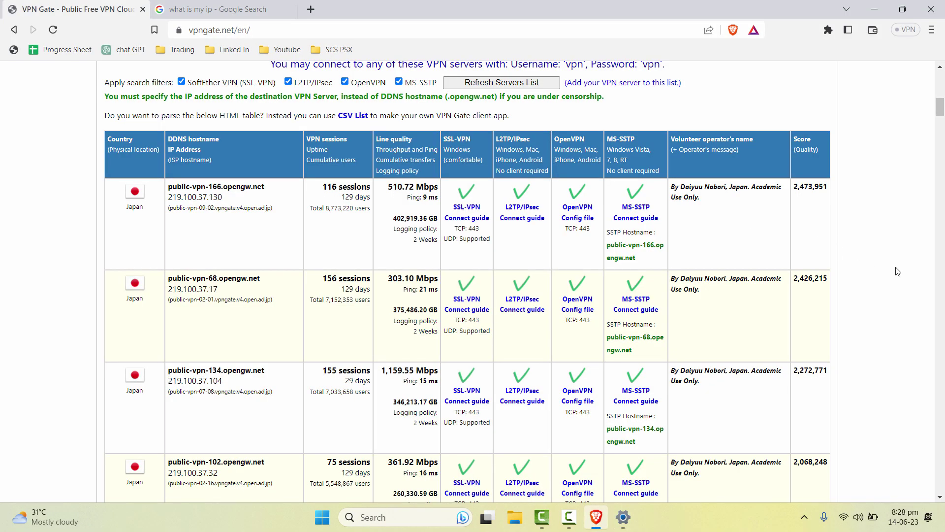
pyautogui.scroll(2, 289, 213)
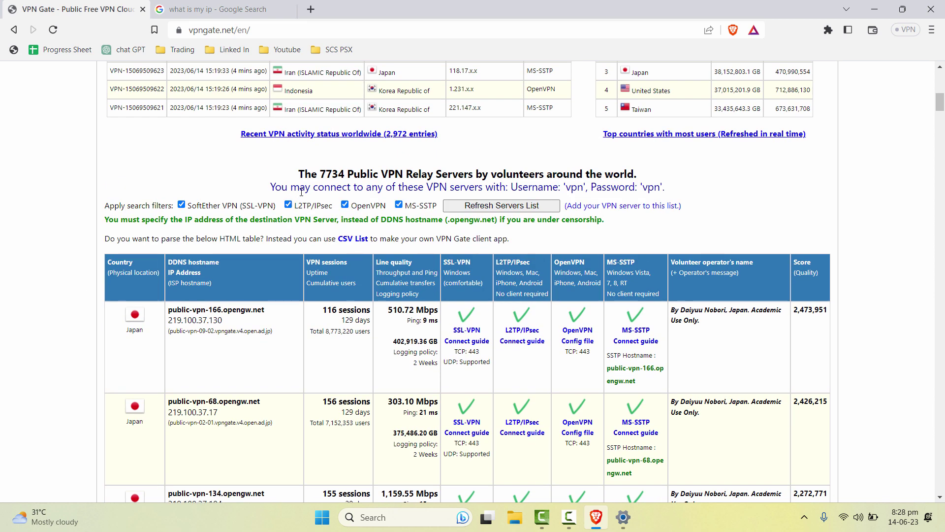
pyautogui.scroll(-4, 306, 197)
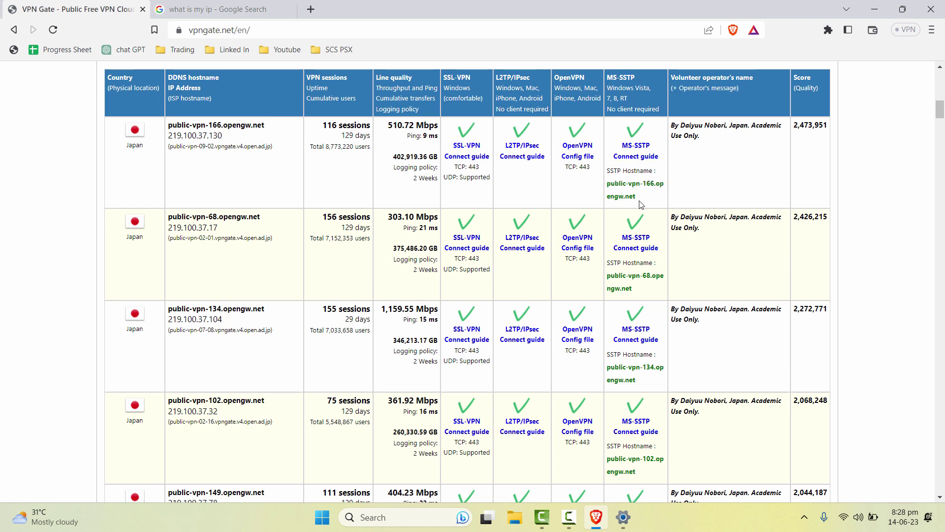
pyautogui.moveTo(609, 186); pyautogui.dragTo(635, 197)
pyautogui.click(611, 186)
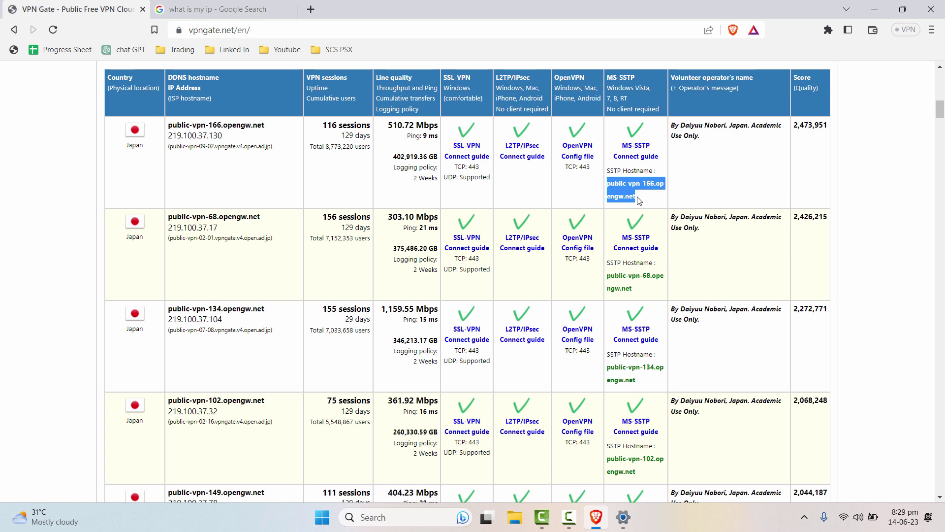
pyautogui.rightClick(623, 196)
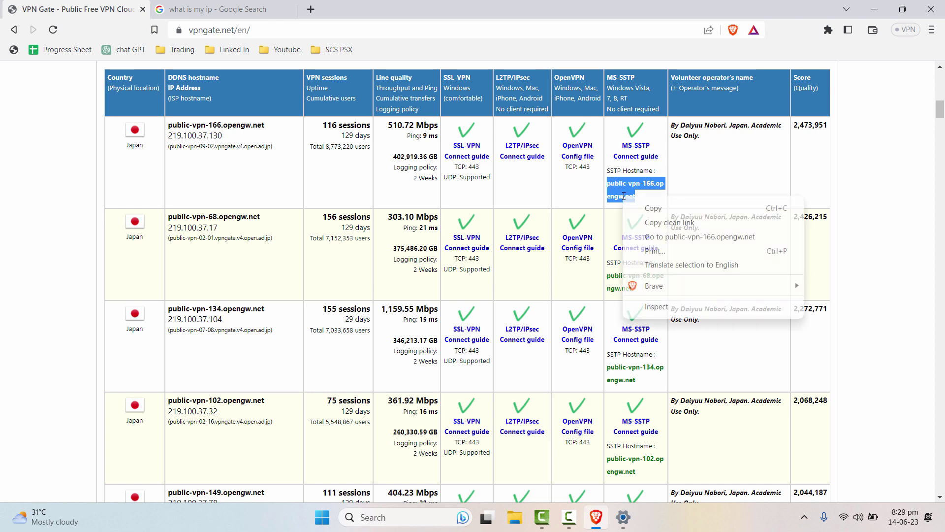
pyautogui.click(647, 211)
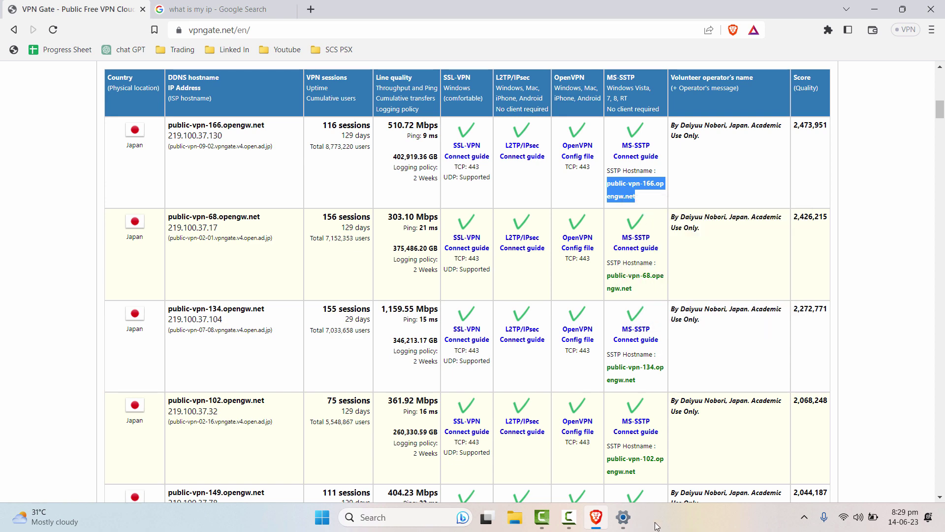
# - Paste public-vpn-166.opengw.net as the server of the Free VPN connection
pyautogui.click(622, 516)
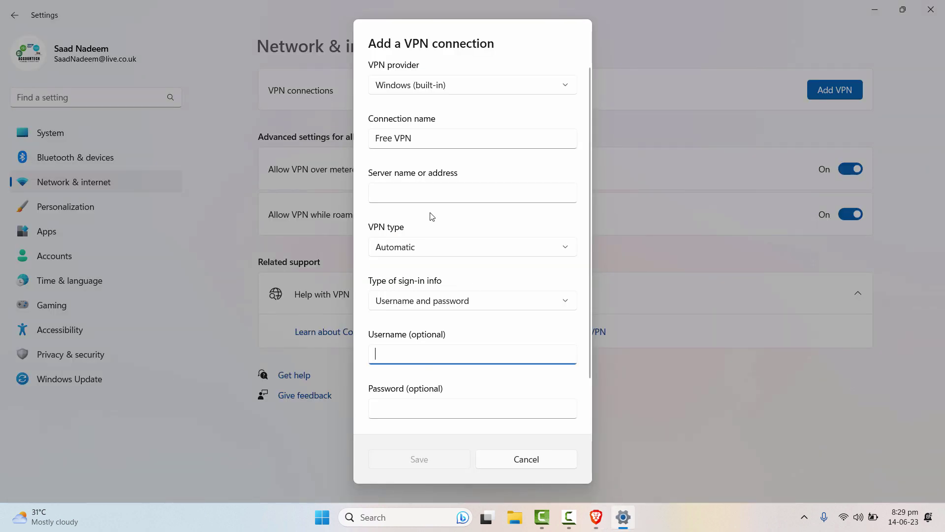
pyautogui.click(427, 195)
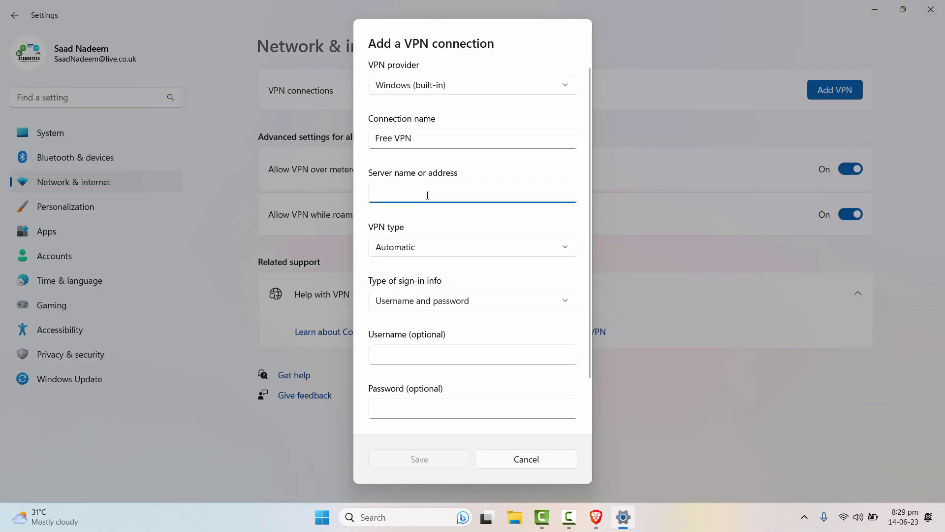
pyautogui.hotkey('ctrl', 'v')
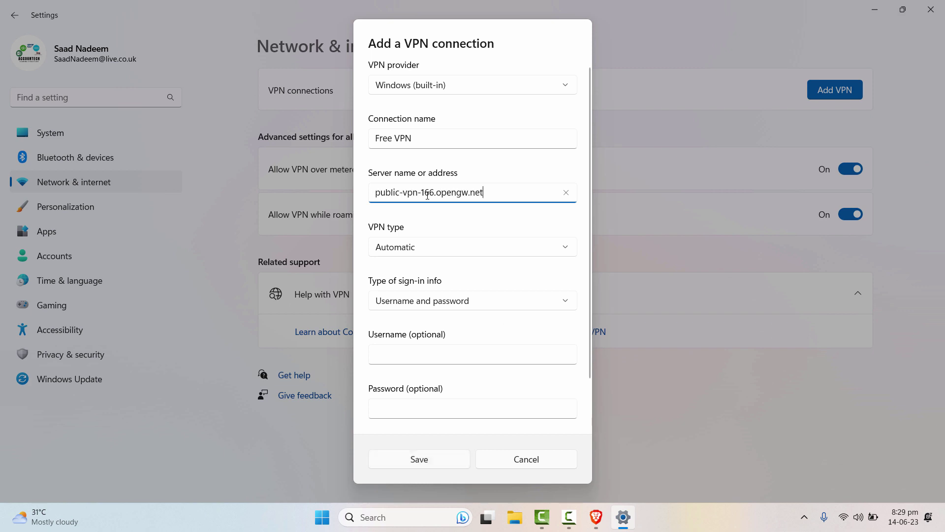
# - Set VPN type to SSTP and sign-in info to Username and password
pyautogui.click(440, 254)
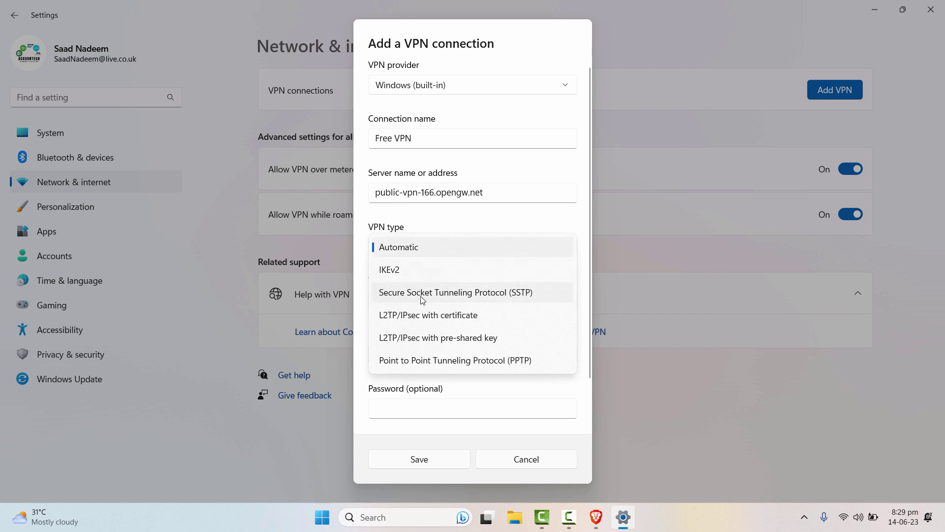
pyautogui.click(492, 296)
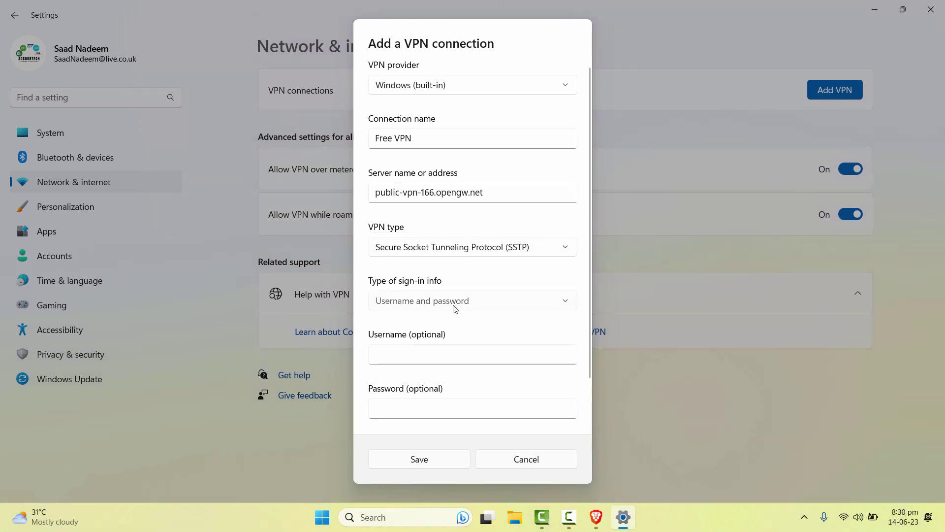
pyautogui.click(454, 304)
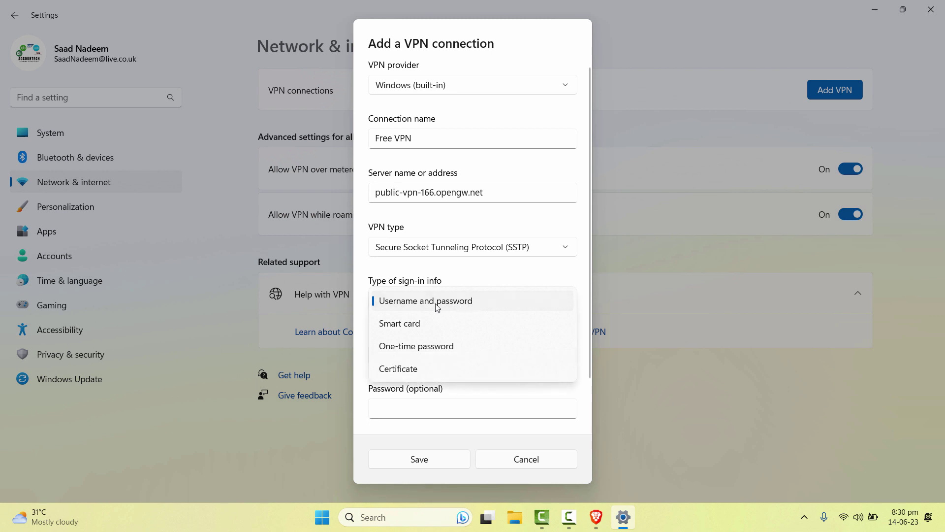
pyautogui.click(434, 305)
pyautogui.click(457, 362)
pyautogui.scroll(-1, 458, 361)
pyautogui.hotkey('alt', 'Tab')
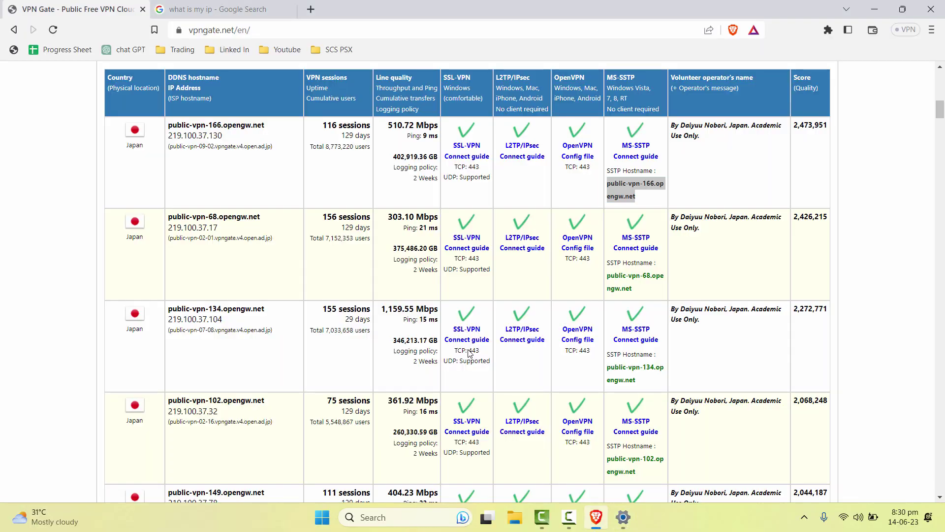
pyautogui.hotkey('alt', 'Tab')
pyautogui.click(439, 372)
pyautogui.hotkey('alt', 'Tab')
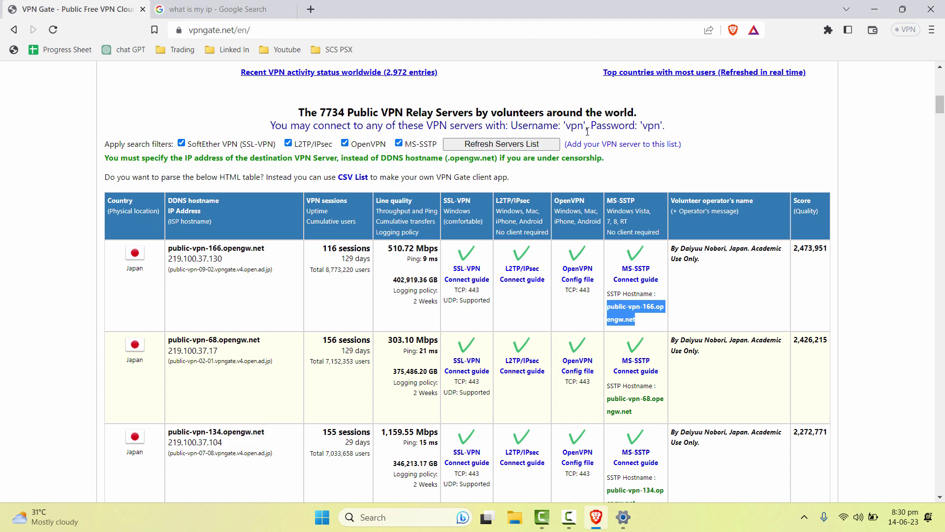
pyautogui.hotkey('alt', 'Tab')
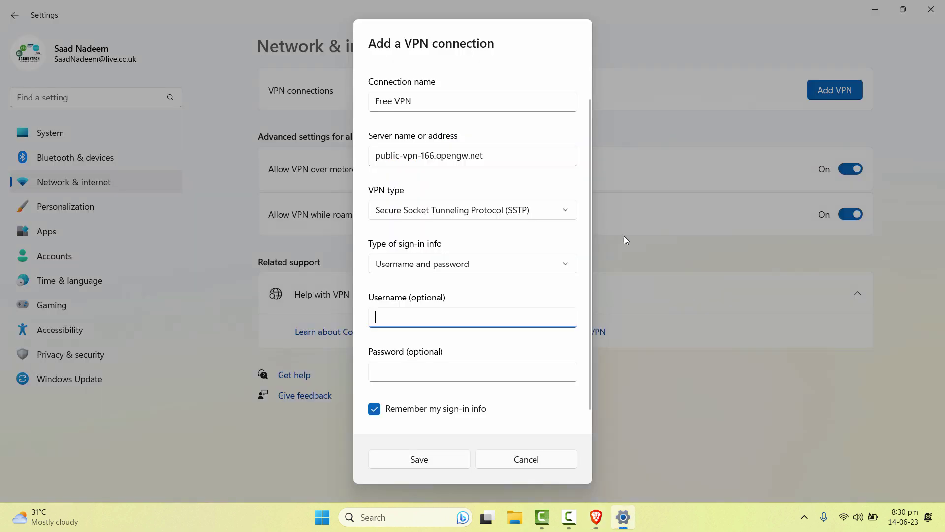
pyautogui.write('vpn')
pyautogui.press('BackSpace')
pyautogui.press('Tab')
pyautogui.write('v')
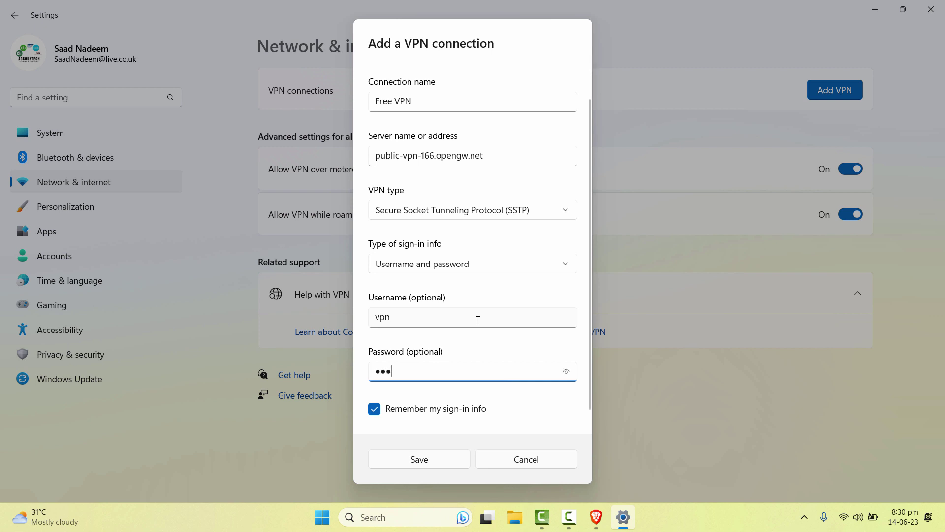
pyautogui.click(562, 376)
pyautogui.click(440, 459)
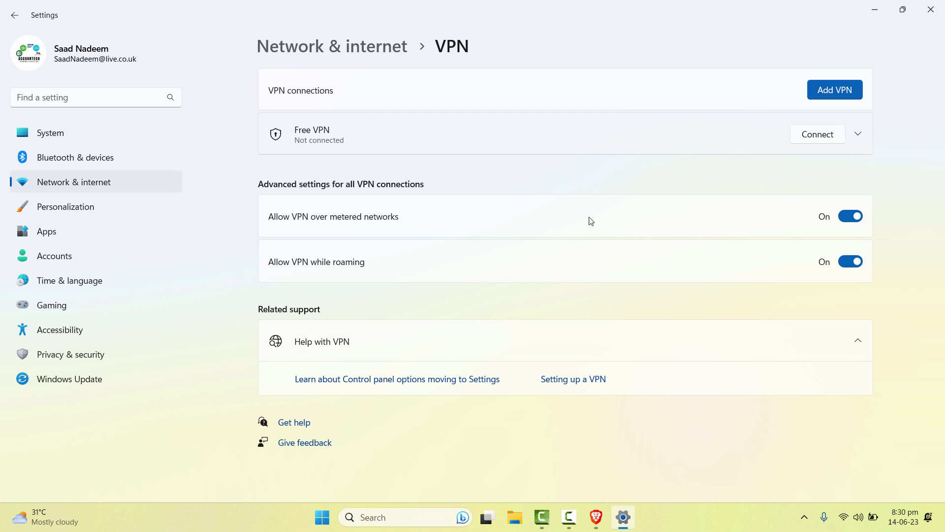
# - Connect to Free VPN and minimize Settings to reveal the browser
pyautogui.click(817, 140)
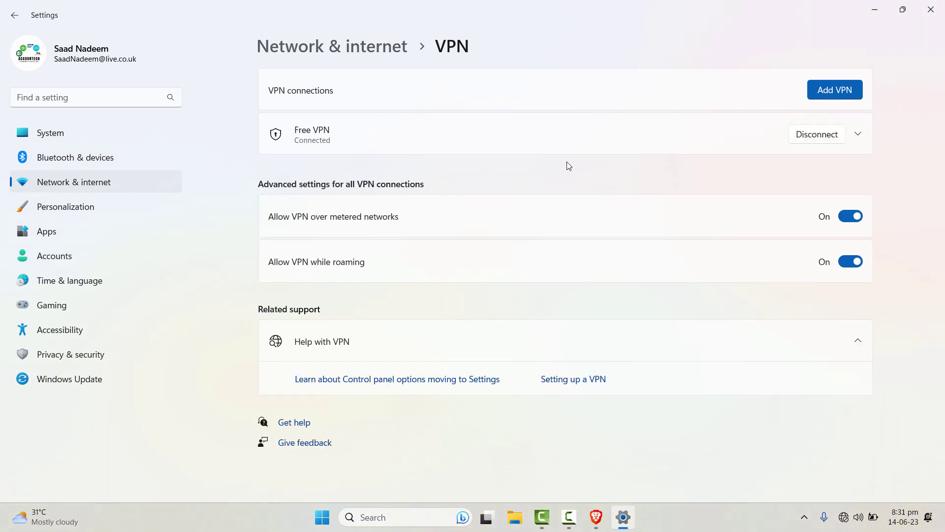
pyautogui.click(873, 17)
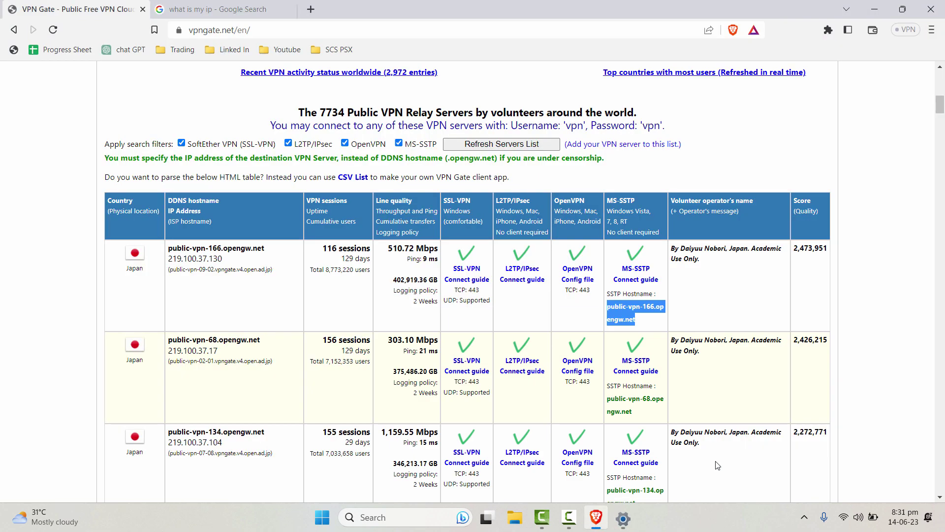
# - Bring the browser forward and rerun the 'what is my ip' Google search to check the new public IP
pyautogui.rightClick(598, 523)
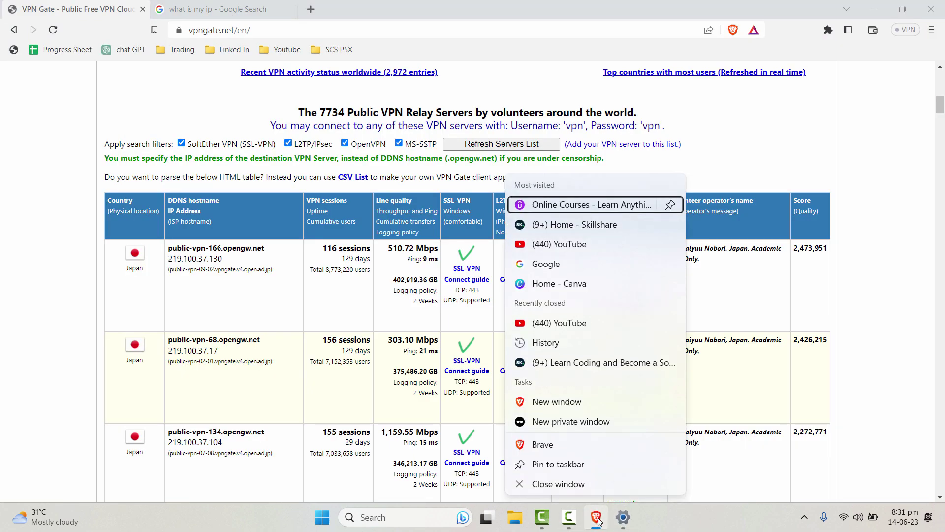
pyautogui.click(598, 523)
pyautogui.click(597, 522)
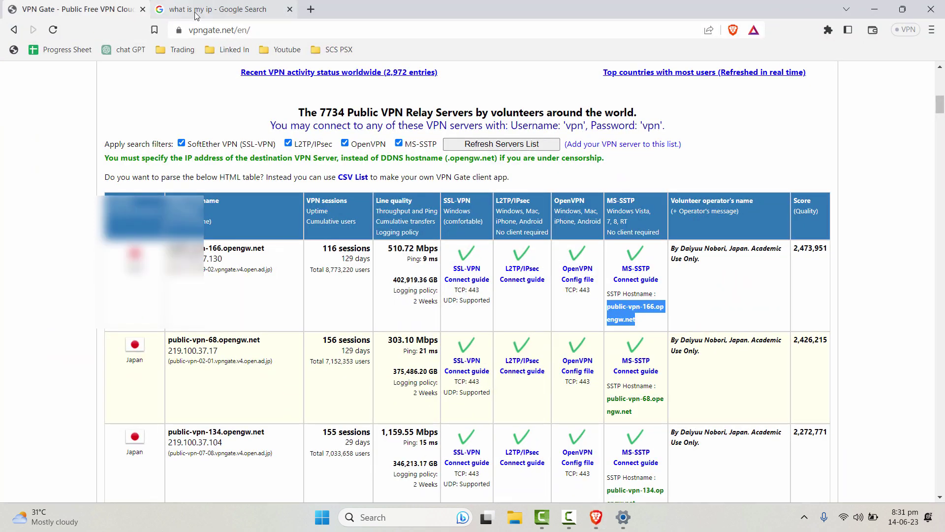
pyautogui.click(216, 10)
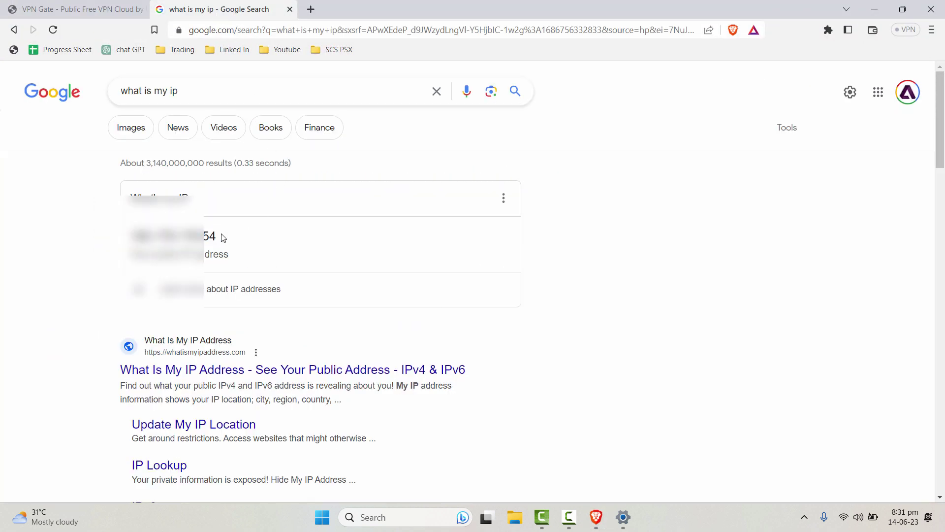
pyautogui.click(269, 86)
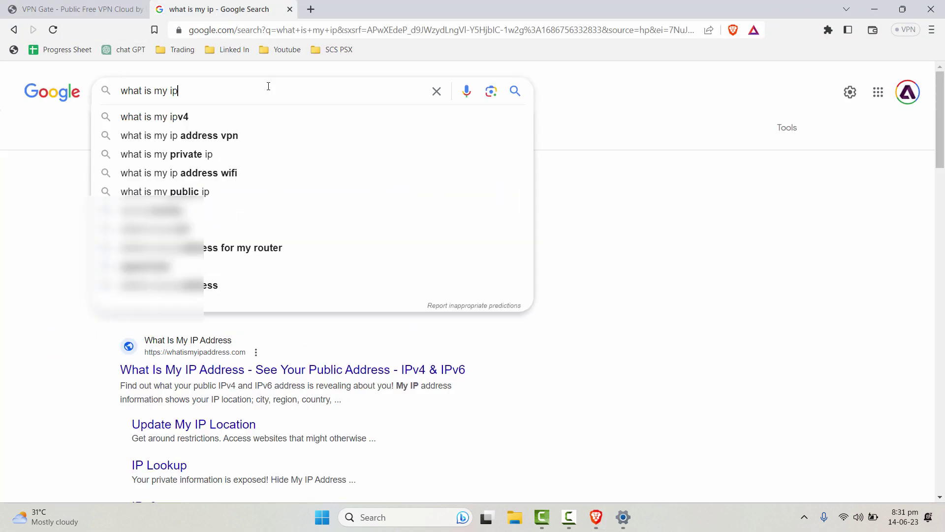
pyautogui.press('Return')
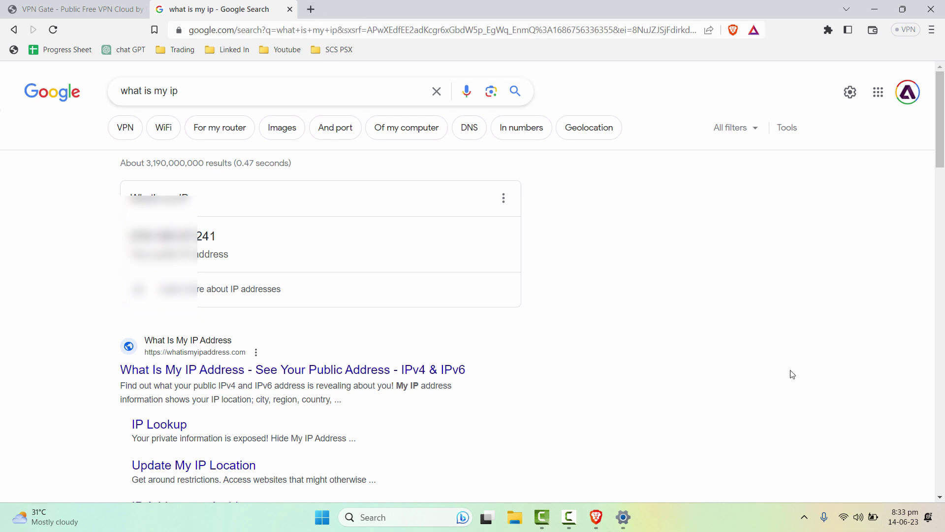
# - Disconnect Free VPN from the Quick Settings VPN list
pyautogui.click(848, 522)
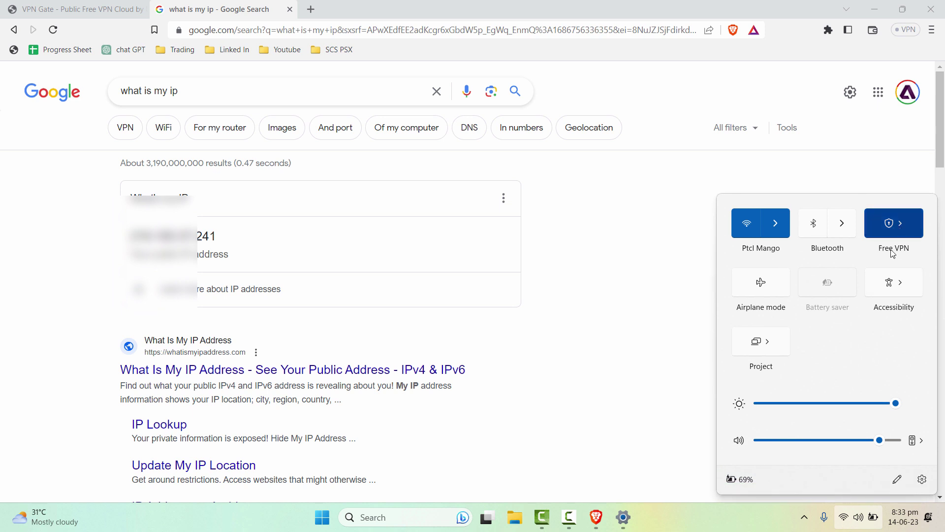
pyautogui.click(846, 521)
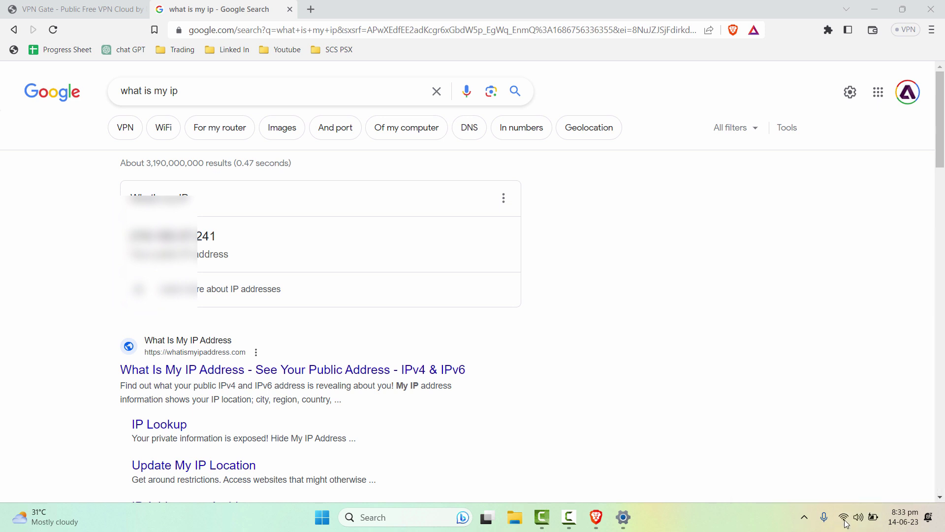
pyautogui.click(846, 522)
pyautogui.click(895, 234)
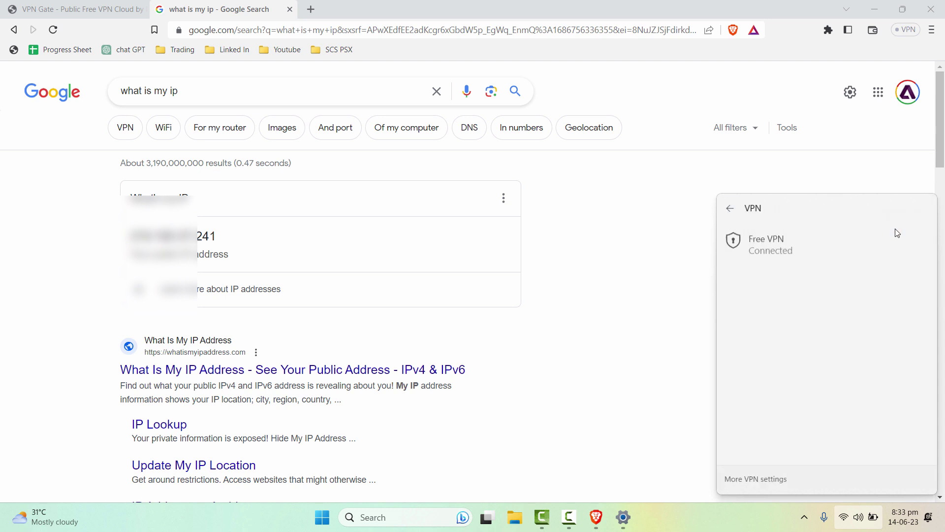
pyautogui.click(893, 232)
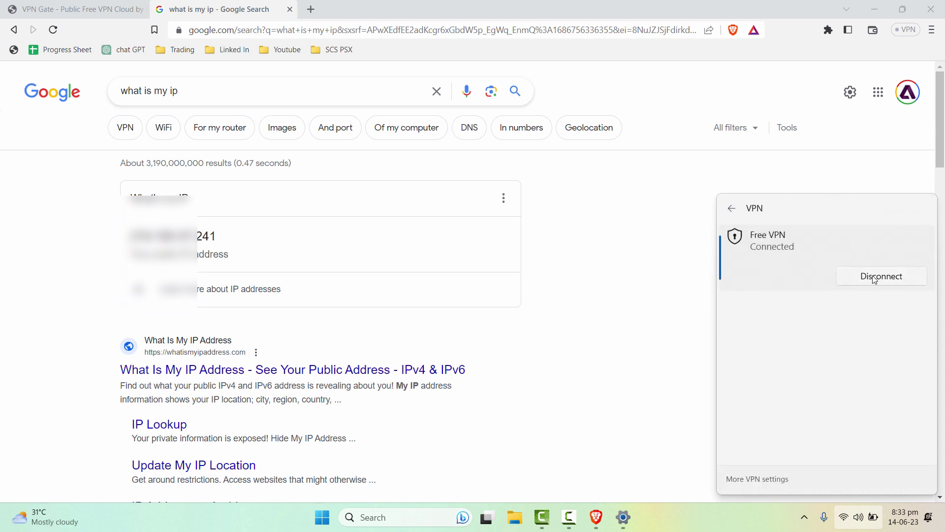
pyautogui.click(873, 276)
# - Close the panel and reload the 'what is my ip' results to confirm the IP reverted
pyautogui.click(603, 273)
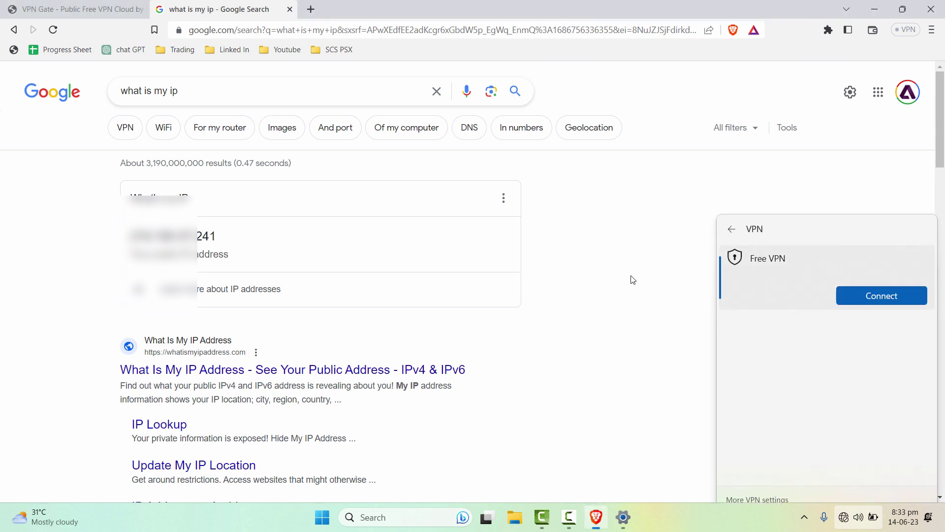
pyautogui.press('F5')
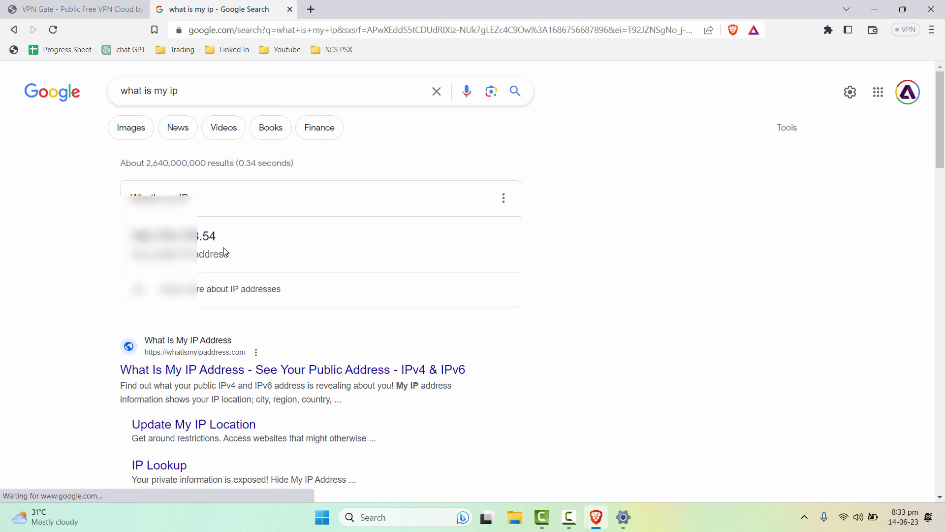